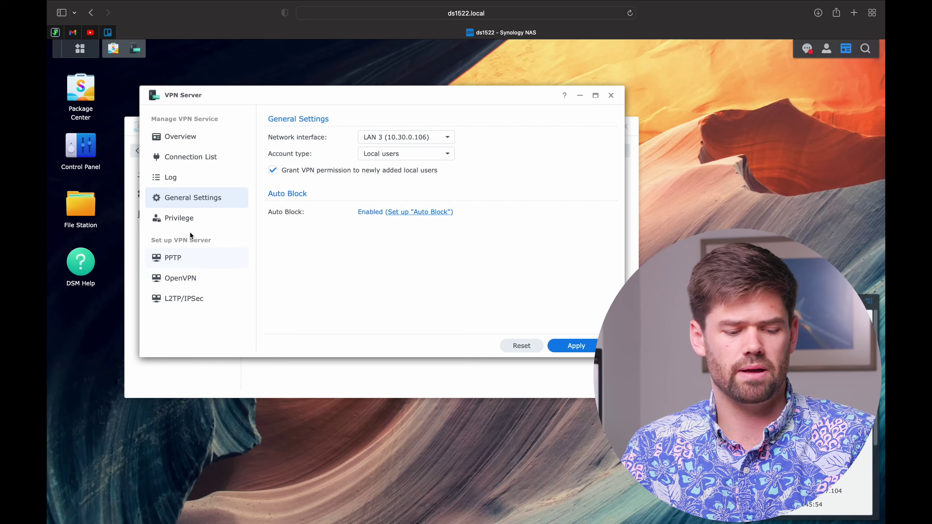
- Remove PPTP and L2TP/IPSec privileges from all users and OpenVPN privileges from admin and guest, and apply the changes
left_click(158, 226)
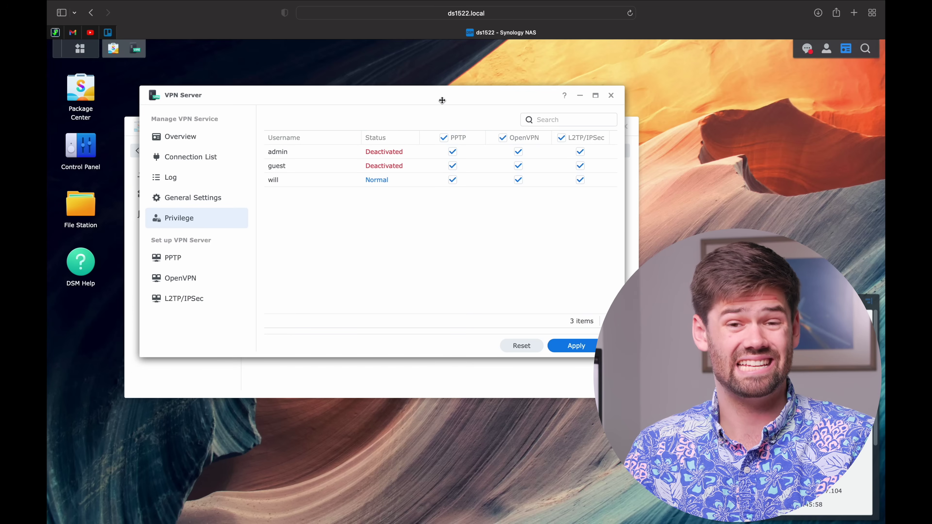
left_click(443, 137)
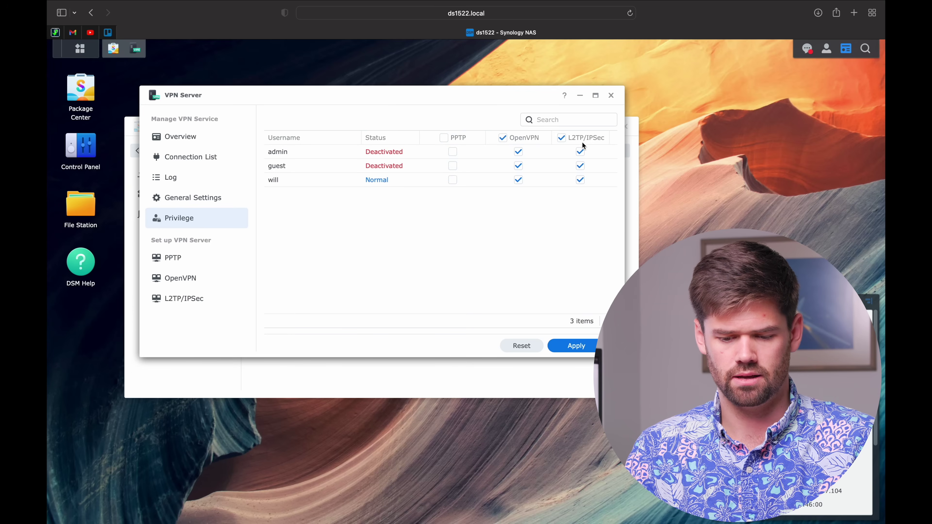
left_click(565, 139)
left_click(518, 164)
left_click(518, 152)
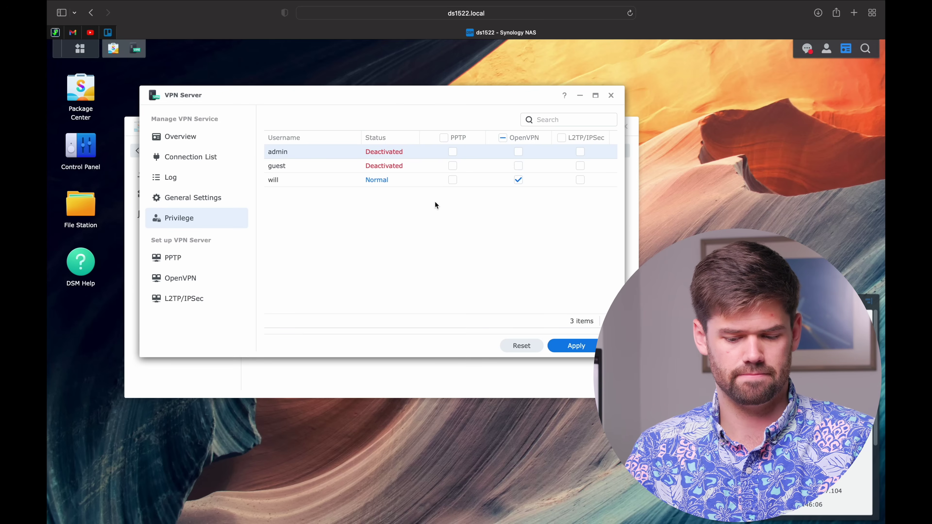
left_click(591, 349)
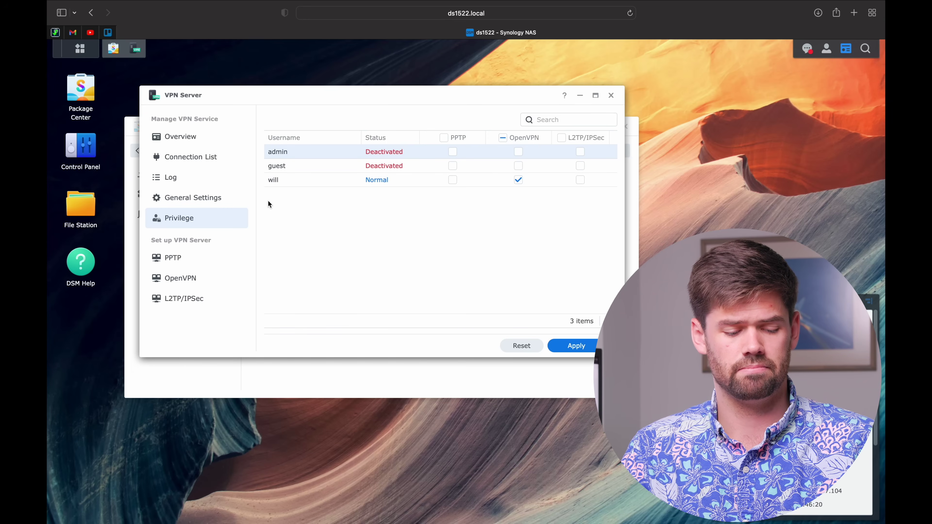
- Enable the OpenVPN server and set its maximum connection number to 15
left_click(193, 278)
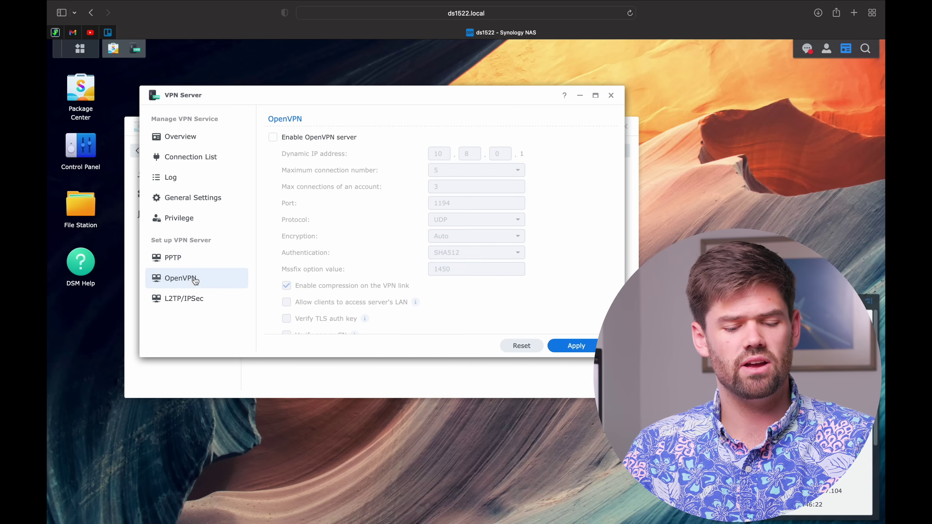
left_click(318, 139)
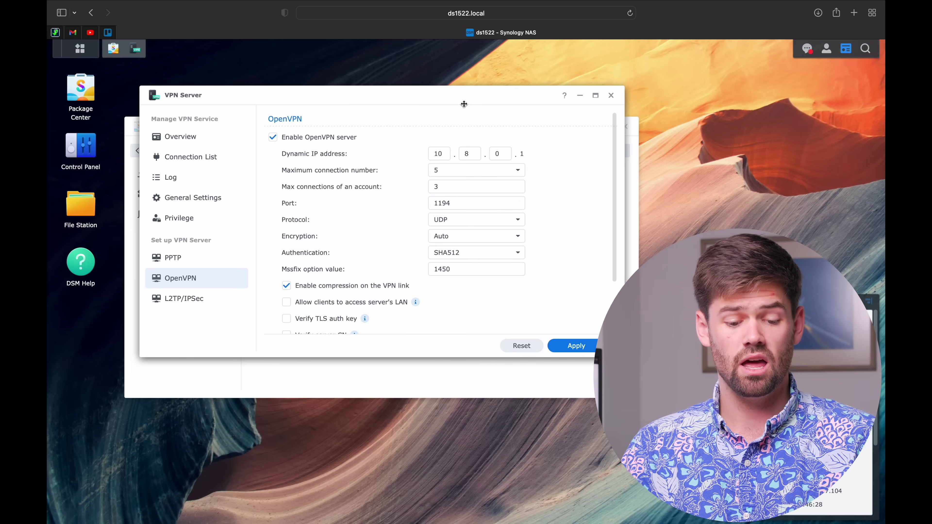
left_click(434, 154)
double_click(434, 154)
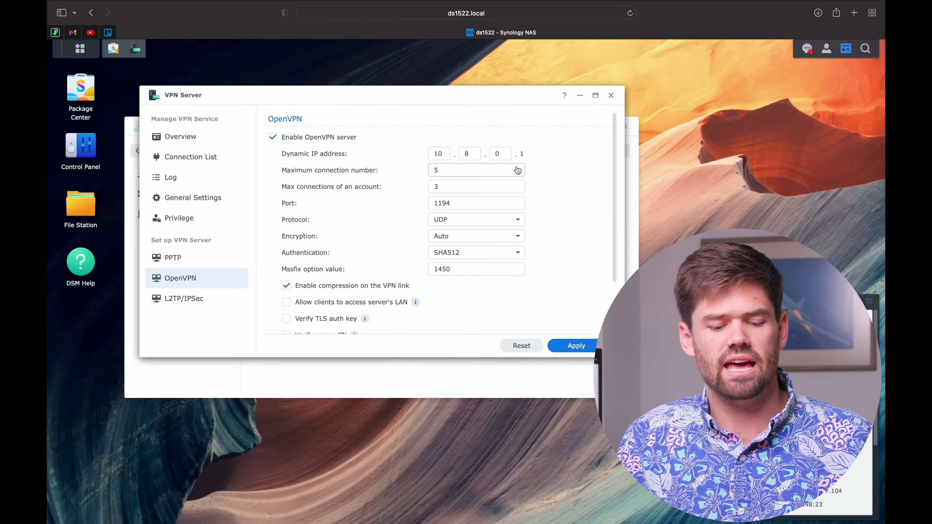
left_click(518, 170)
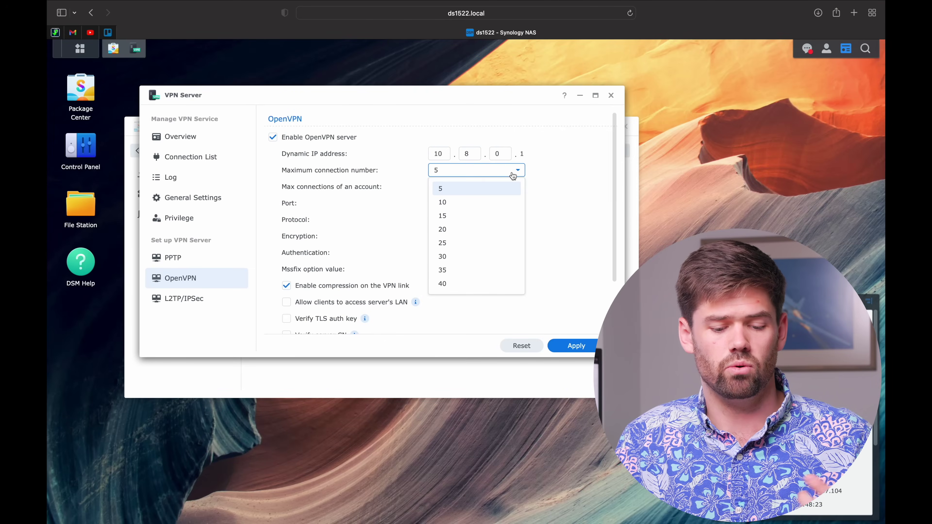
left_click(481, 216)
- Set the OpenVPN server's port to 7854
scroll(480, 219, "down", 1)
left_click(456, 183)
double_click(454, 183)
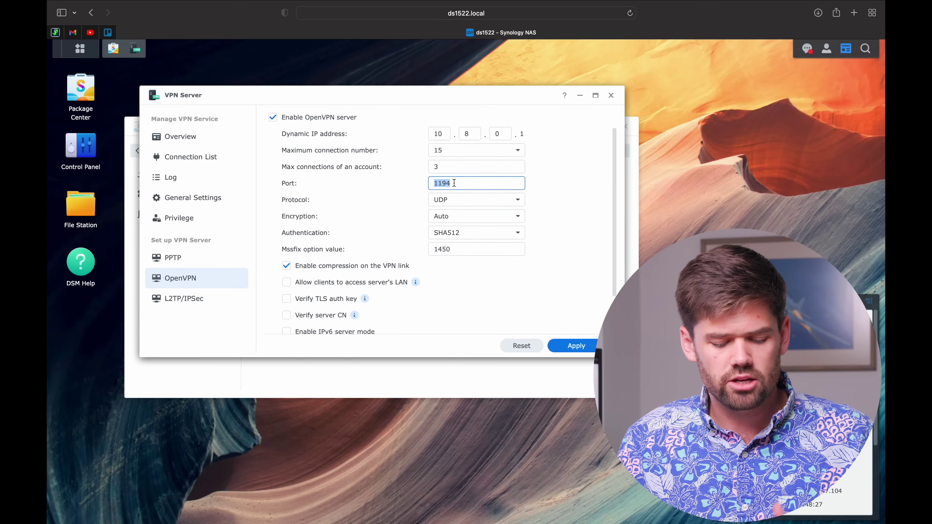
type("7854")
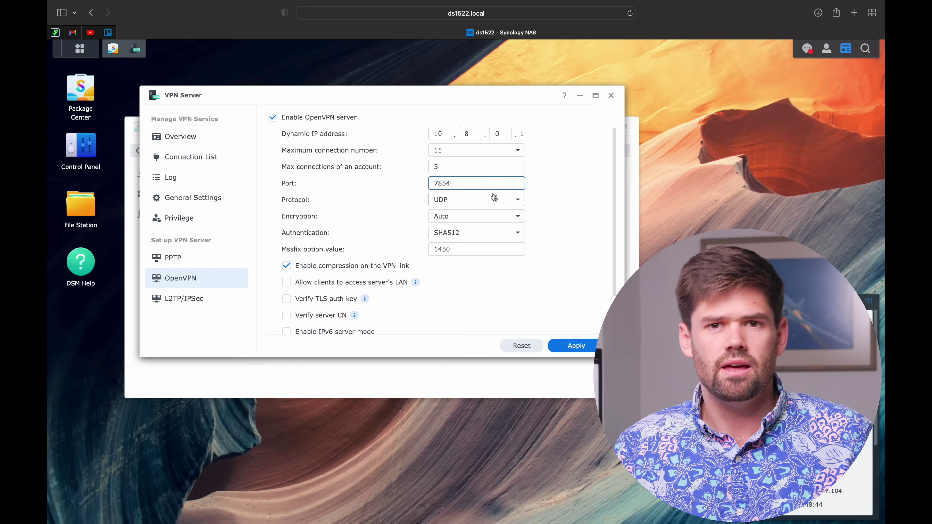
scroll(495, 197, "up", 1)
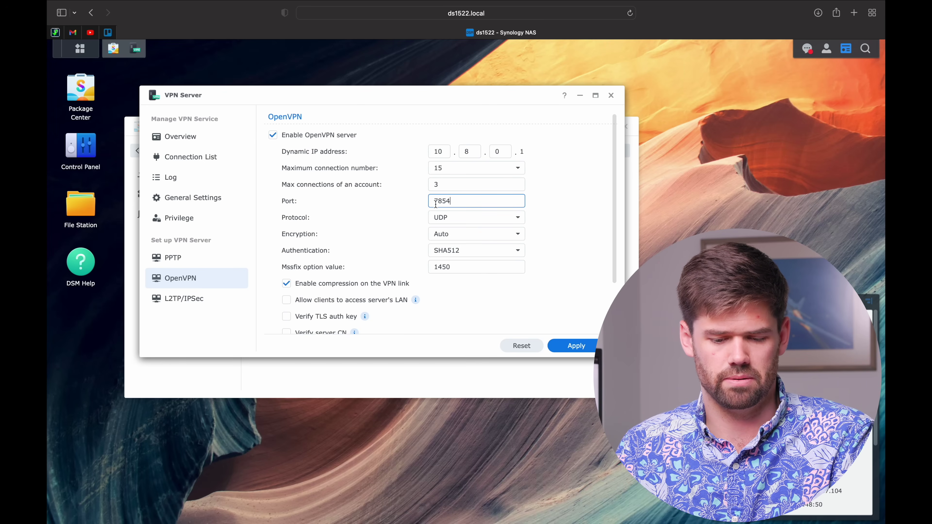
scroll(405, 209, "up", 1)
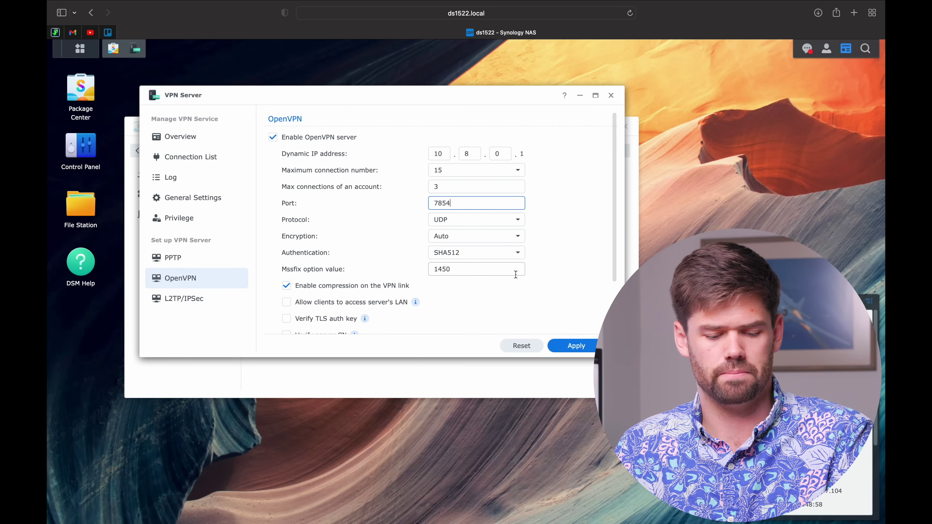
- Allow OpenVPN clients to access the server's LAN, enable TLS auth key verification, and apply the settings
scroll(516, 274, "down", 4)
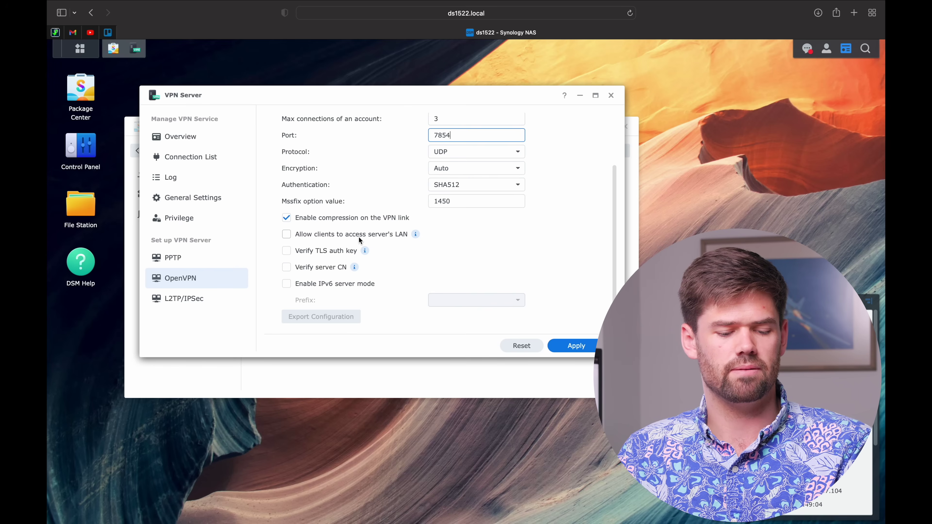
left_click(321, 235)
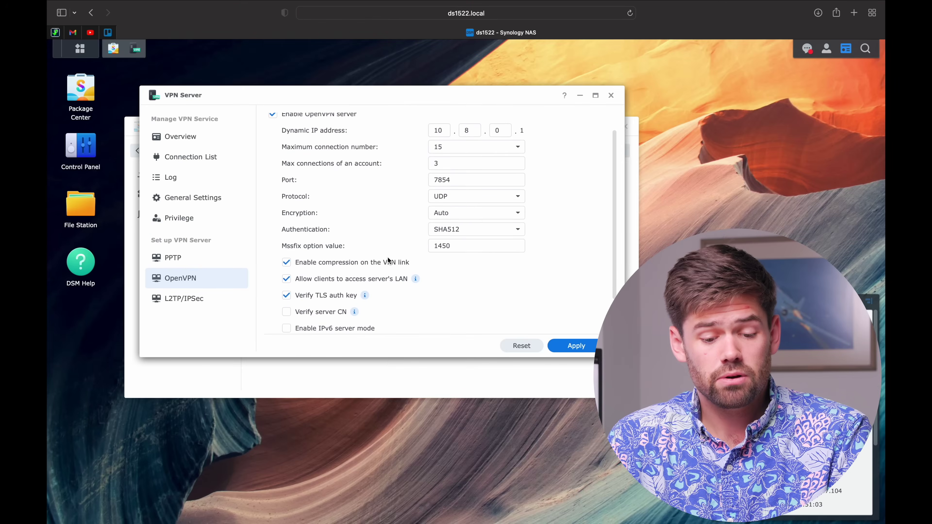
scroll(387, 256, "up", 1)
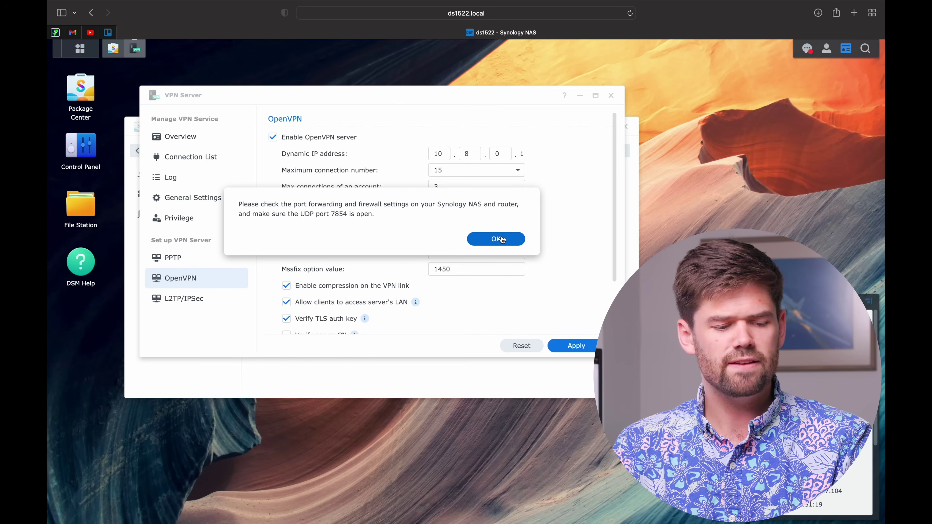
left_click(502, 240)
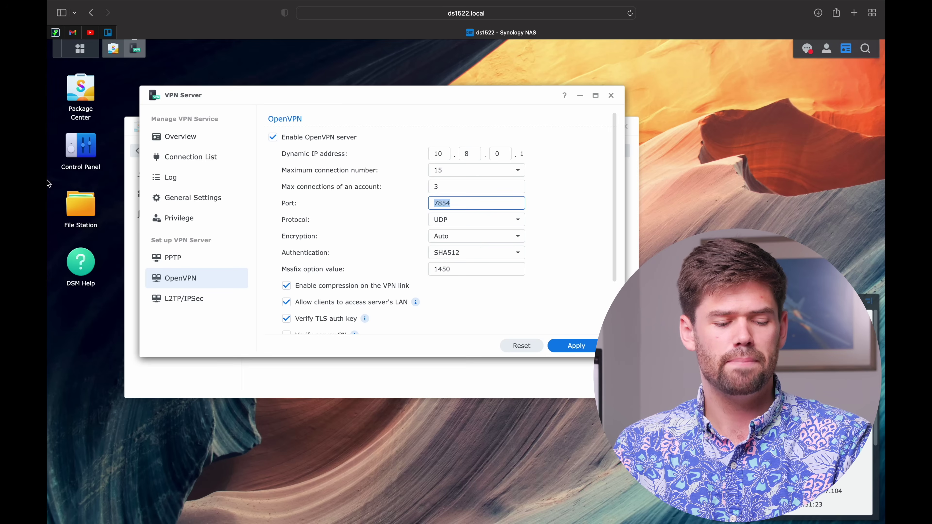
- Enable the NAS firewall in the Control Panel's security settings
left_click(81, 160)
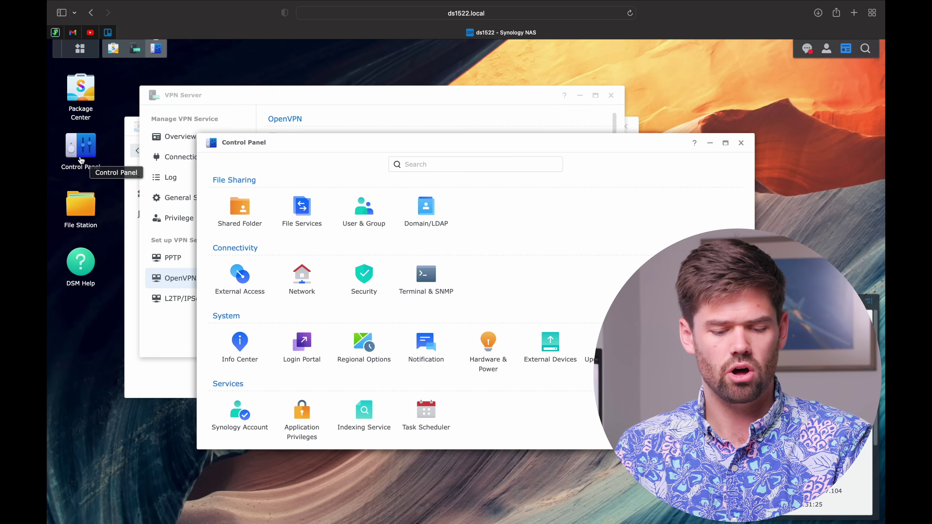
left_click(365, 284)
left_click(419, 167)
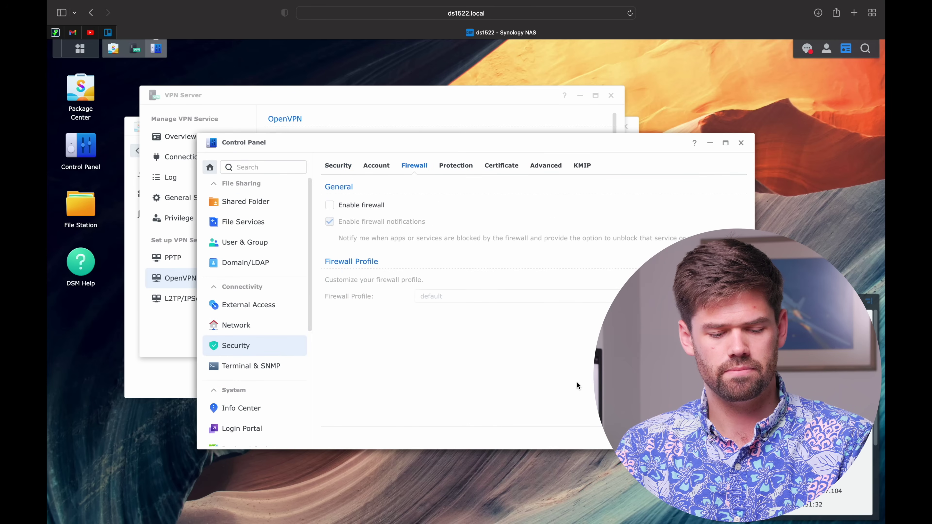
left_click(362, 204)
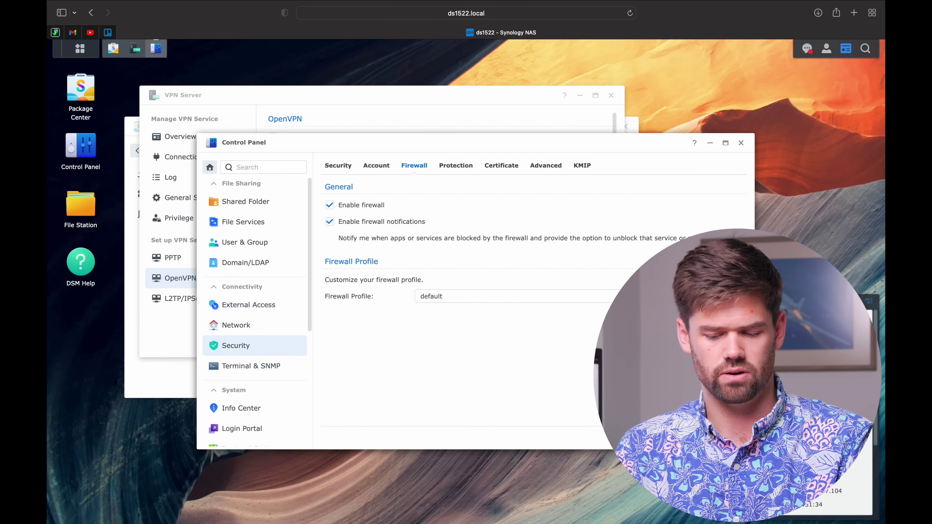
- Create a firewall rule in the default profile allowing the built-in VPN Server (OpenVPN) application on port 7854 from all source IPs
left_click(646, 297)
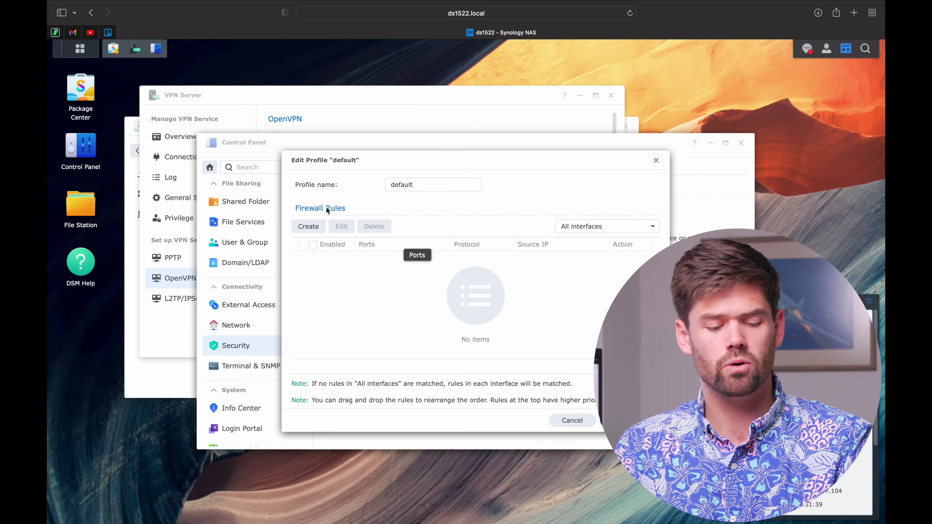
left_click(314, 229)
left_click(412, 228)
left_click(556, 229)
scroll(506, 321, "down", 5)
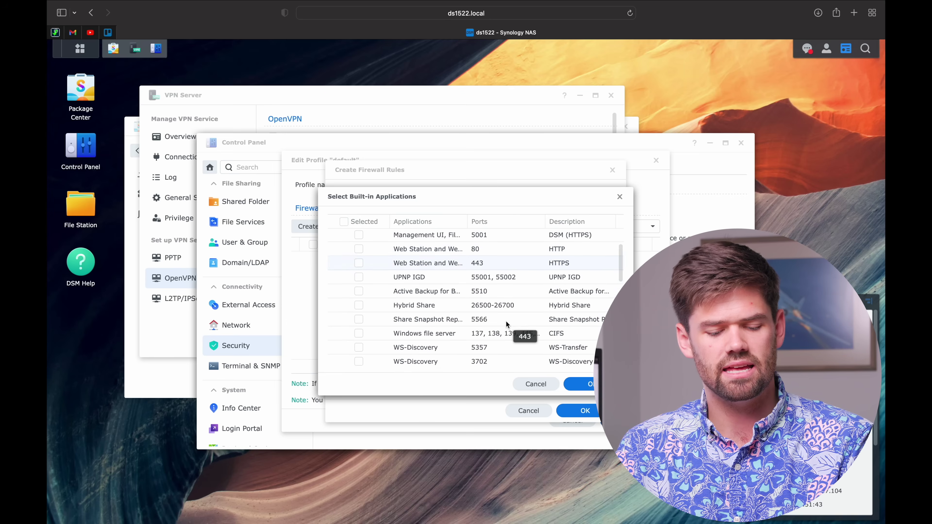
scroll(491, 334, "down", 4)
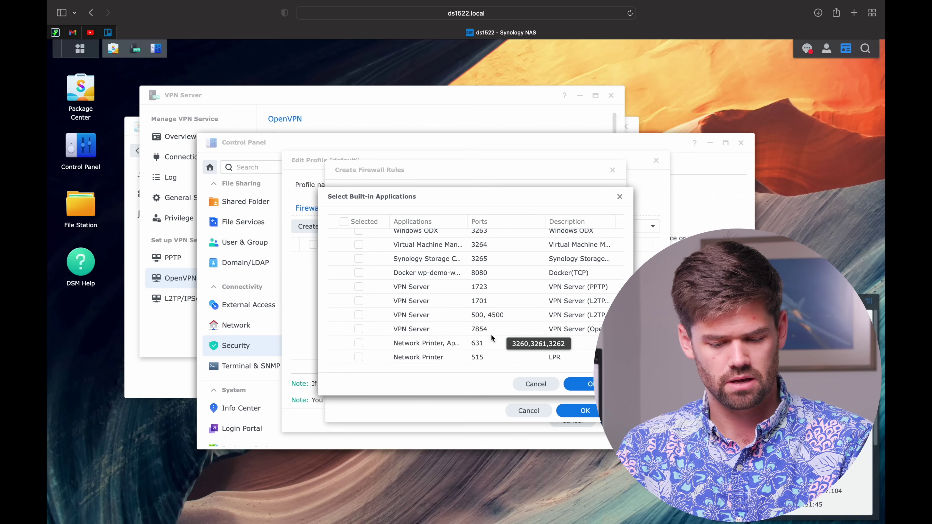
left_click(358, 303)
left_click(587, 384)
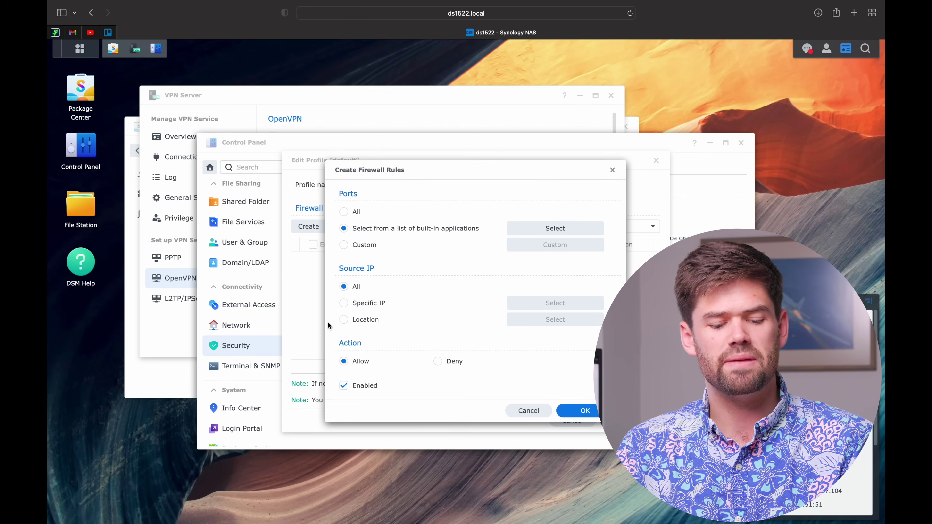
left_click(581, 412)
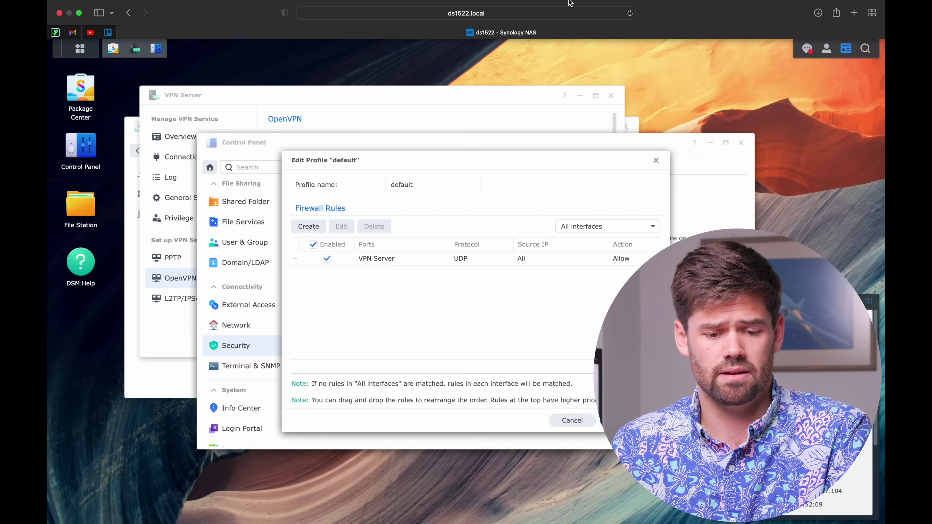
- Create a firewall rule allowing all ports from the subnet 10.8.0.0 with mask 255.255.255.0
left_click(309, 227)
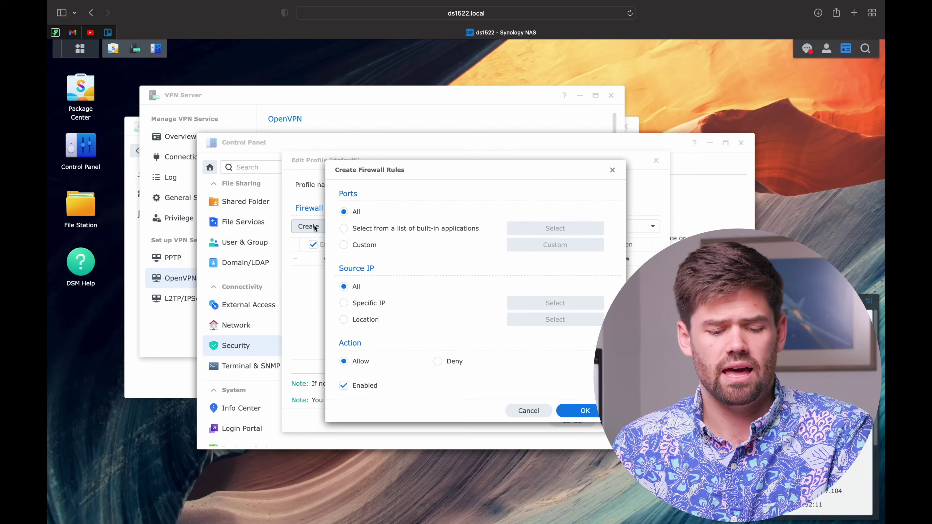
left_click(379, 305)
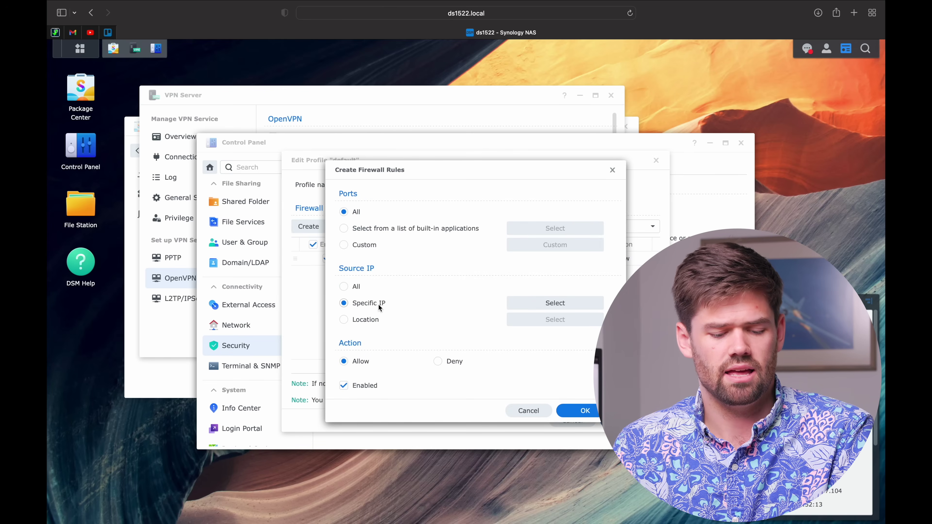
left_click(589, 305)
left_click(504, 243)
type("10.8.0.0")
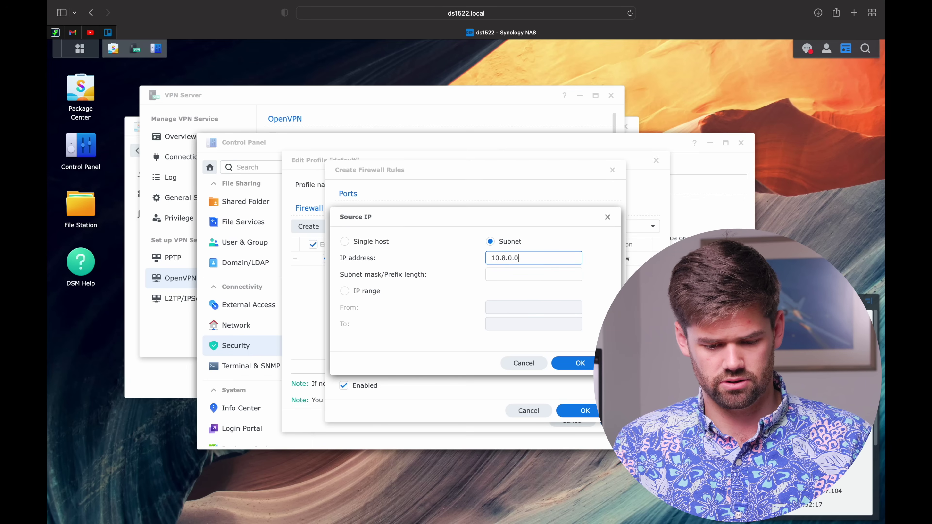
key("Tab")
type("255.2")
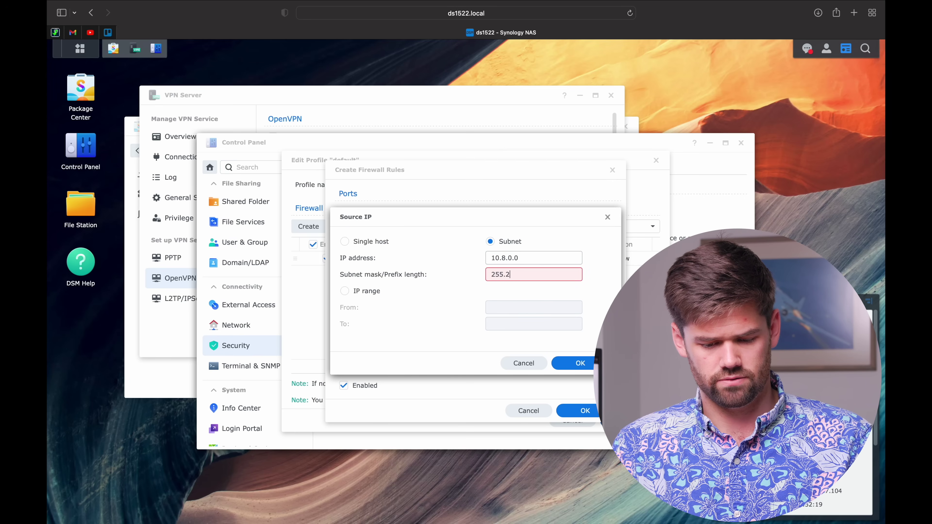
type("55.255.0")
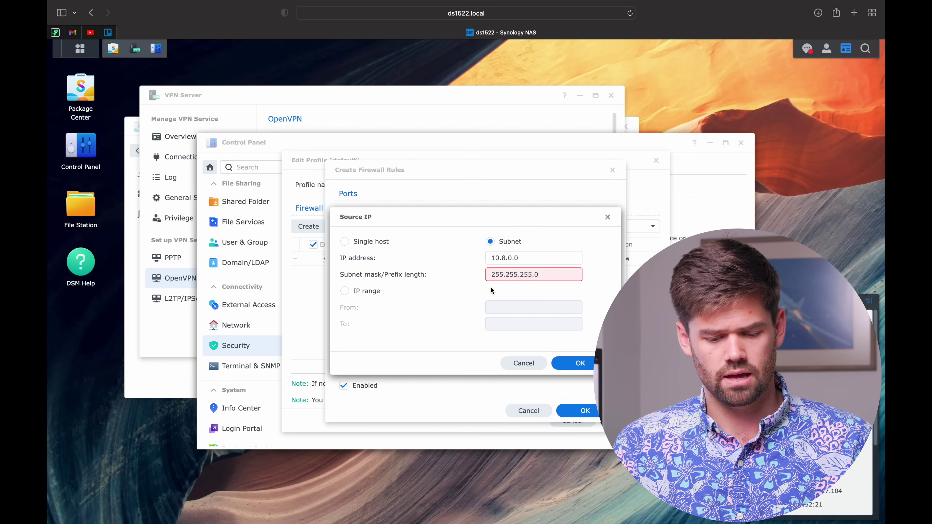
left_click(580, 363)
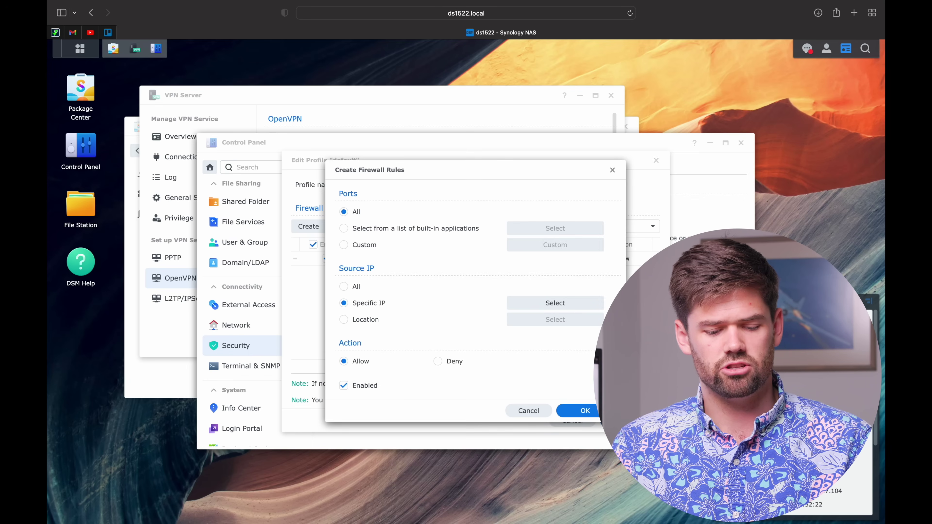
left_click(590, 415)
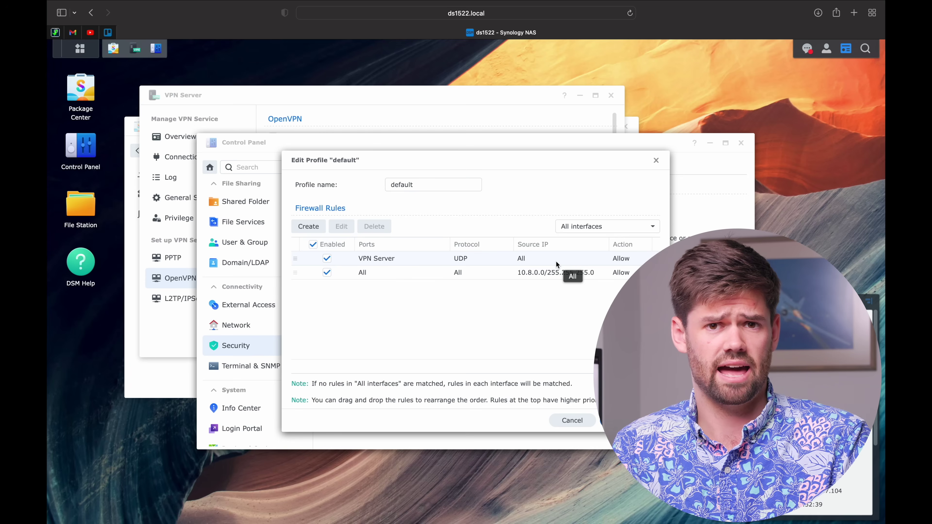
- Save the default firewall profile with its new rules, and close the Control Panel with the changes saved
left_click(534, 272)
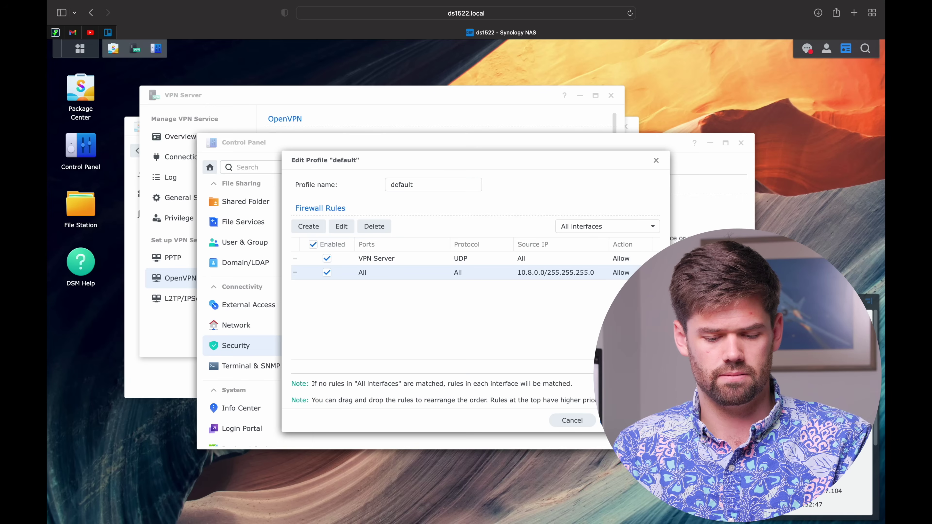
left_click(621, 420)
left_click(550, 305)
left_click(741, 143)
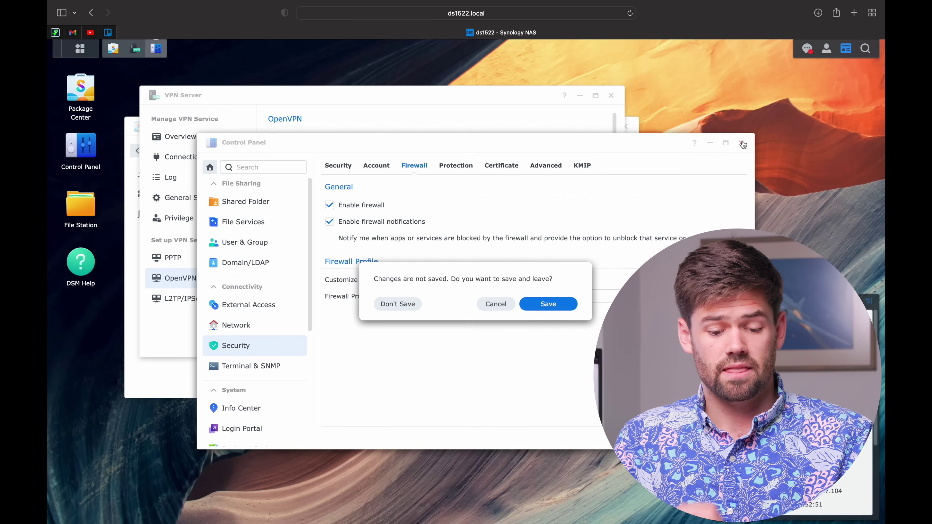
left_click(548, 304)
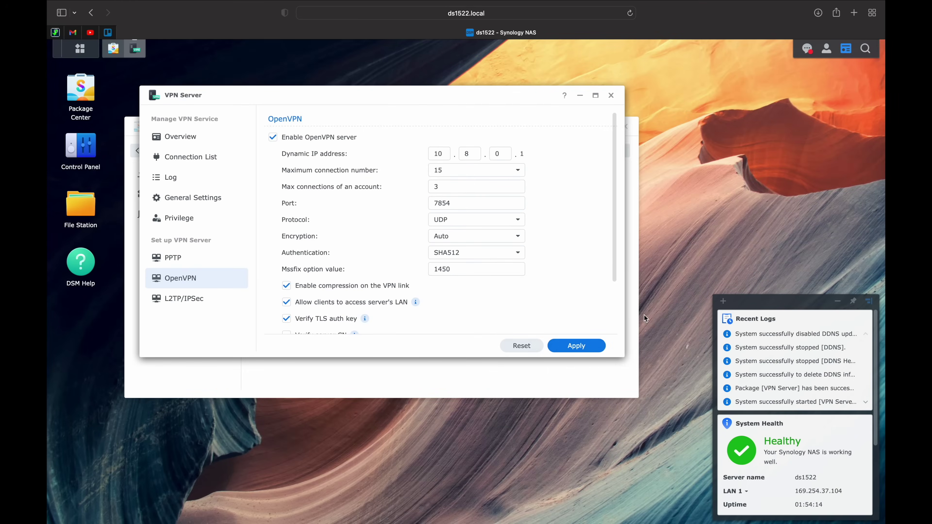
- Look up the NAS's IP address for another network interface in the System Health widget
scroll(813, 429, "down", 2)
left_click(737, 461)
left_click(756, 487)
scroll(801, 460, "down", 1)
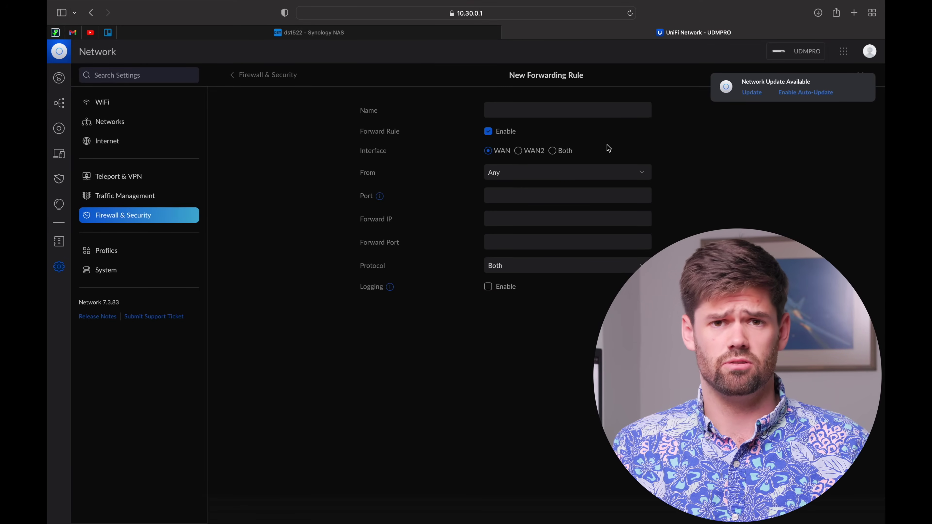
- Name the new forwarding rule OpenVPN, and set its port and forward port to 7854, copied from the NAS's OpenVPN settings
left_click(509, 110)
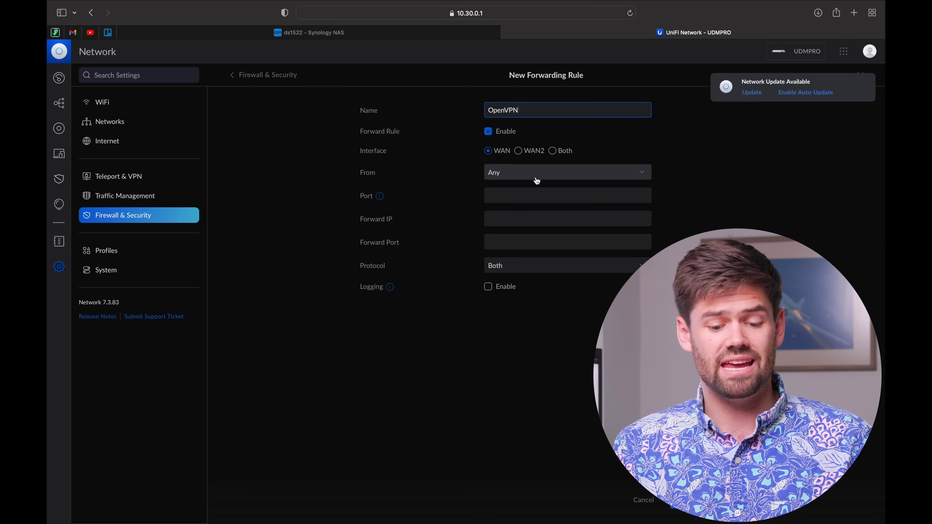
left_click(355, 35)
double_click(454, 199)
key("super+c")
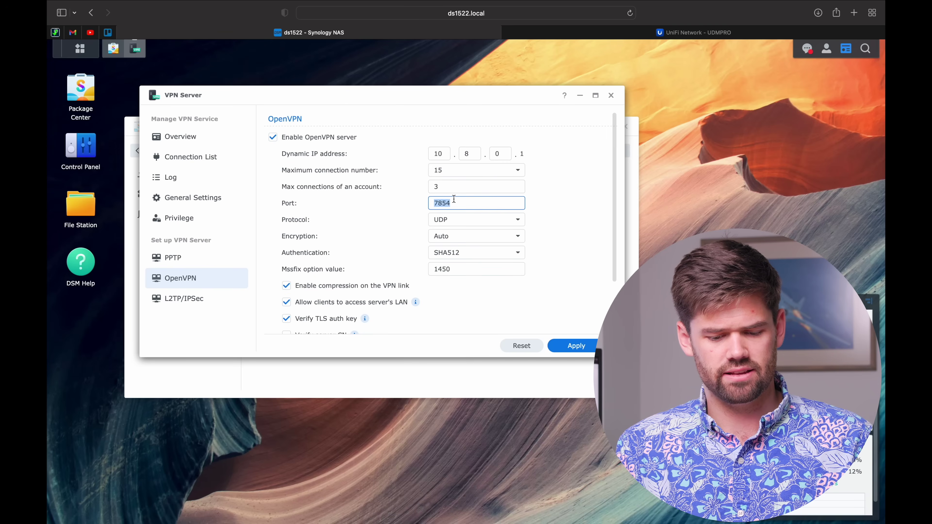
left_click(569, 38)
key("super+v")
left_click(495, 211)
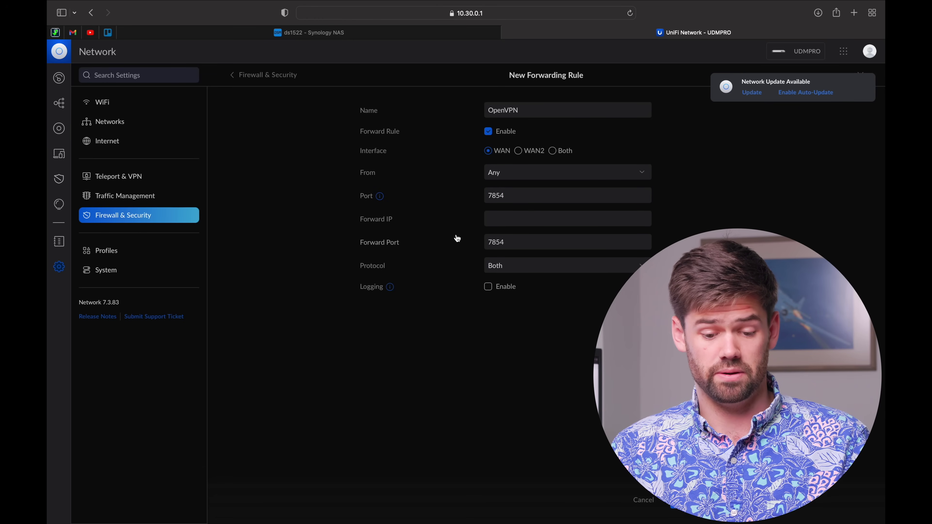
- Set the rule's forward IP to 10.30.0.106, check it against the NAS's System Health widget, and set the protocol to UDP
left_click(524, 224)
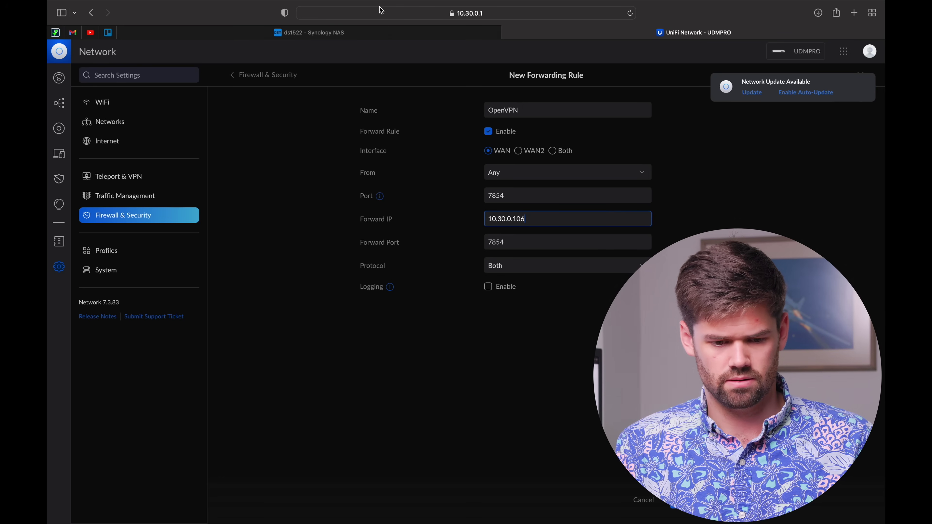
left_click(390, 30)
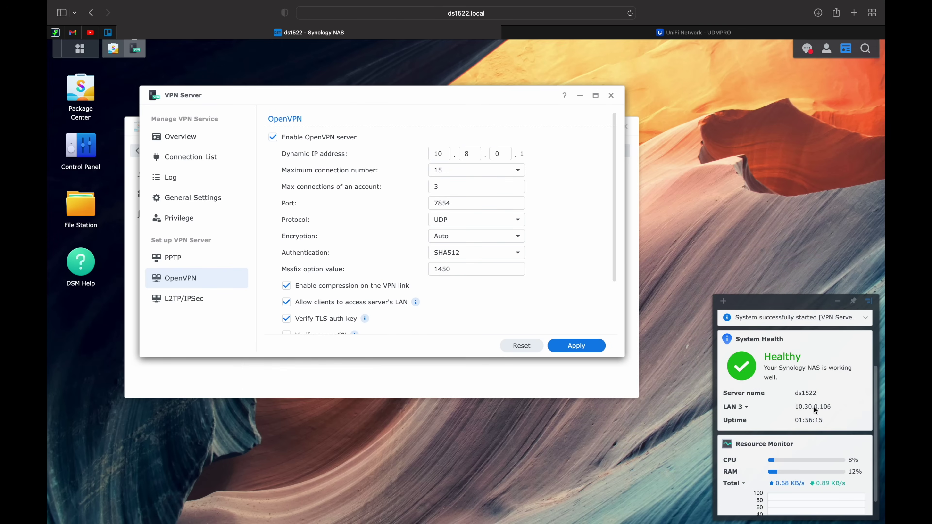
left_click(684, 36)
left_click(520, 270)
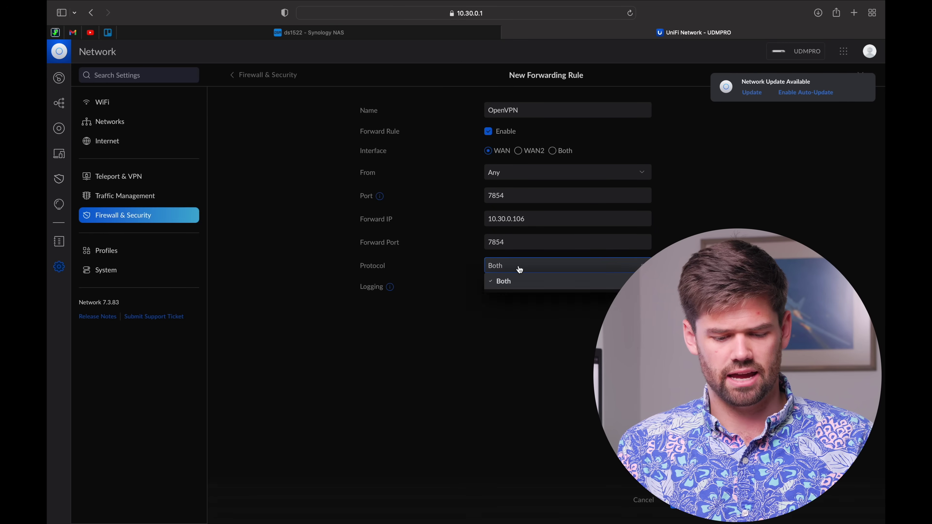
left_click(526, 314)
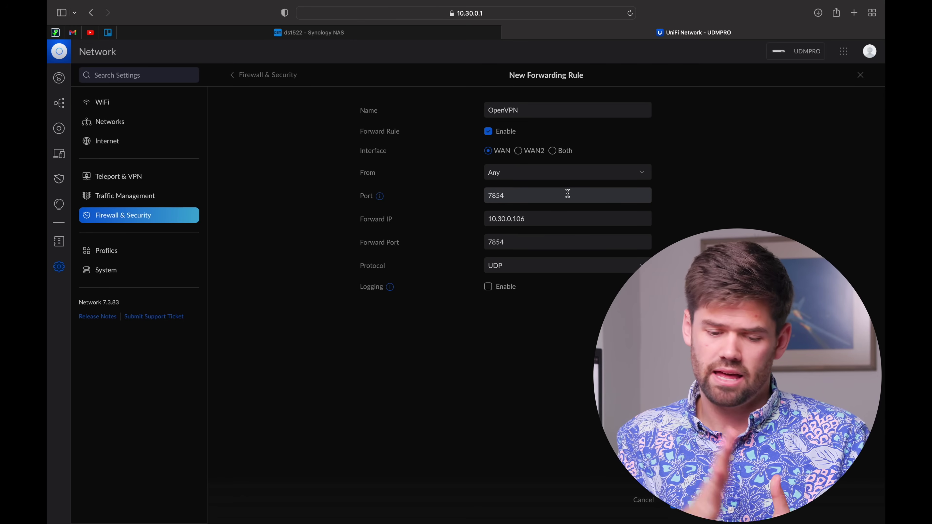
- Copy the rule's port 7854 into the forward port again and save the port forwarding rule
double_click(531, 195)
key("super+c")
left_click(537, 242)
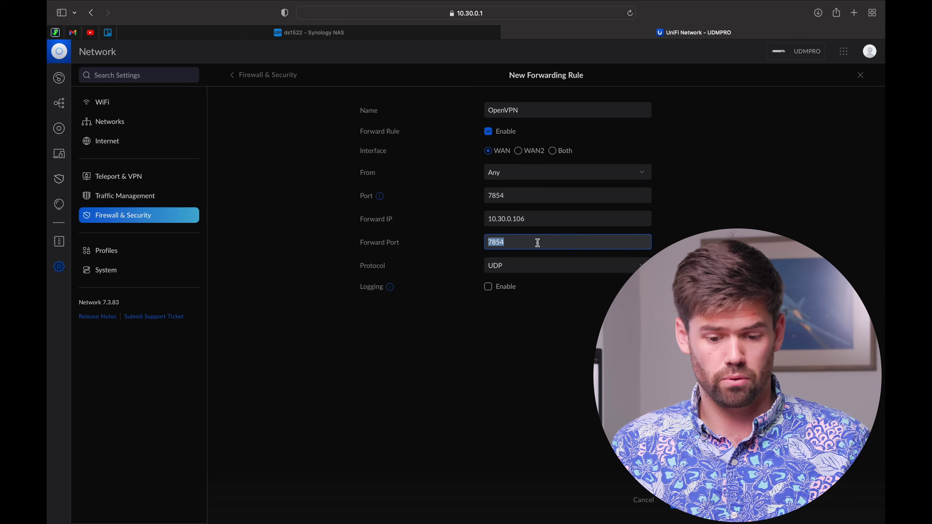
key("super+v")
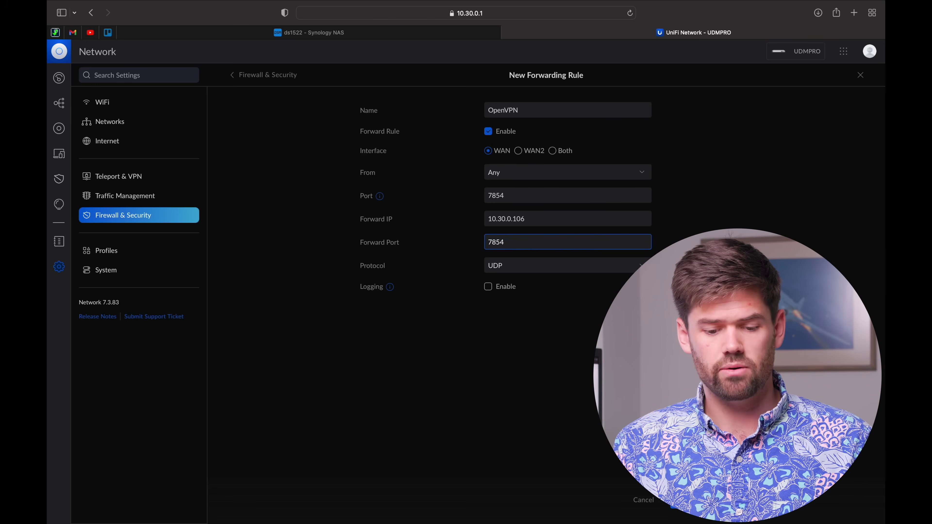
key("Return")
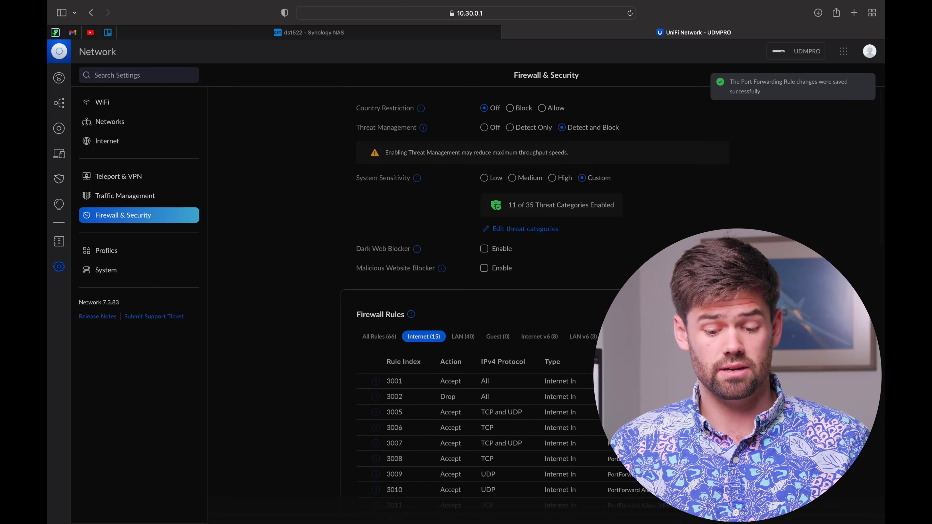